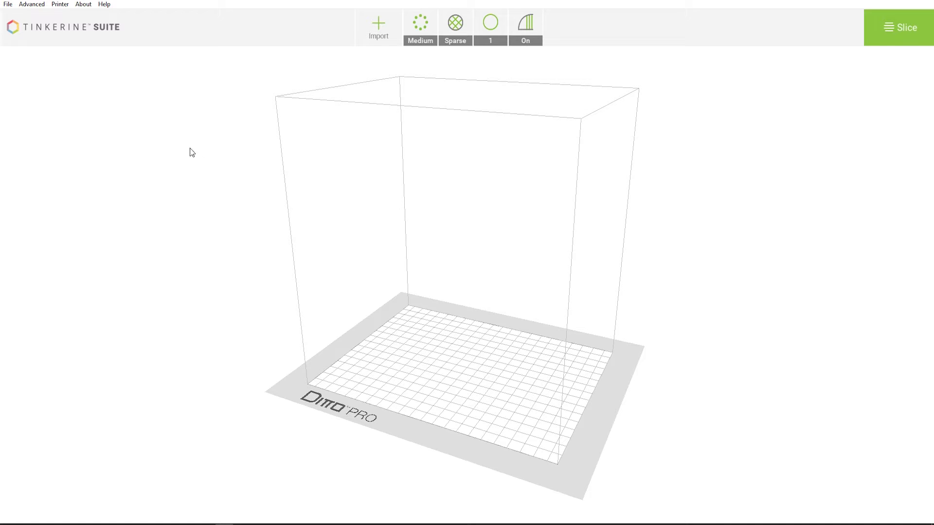
# Step: Keep DittoPro as the printer and import Gem_1.stl from the Desktop onto the build plate
pyautogui.click(61, 5)
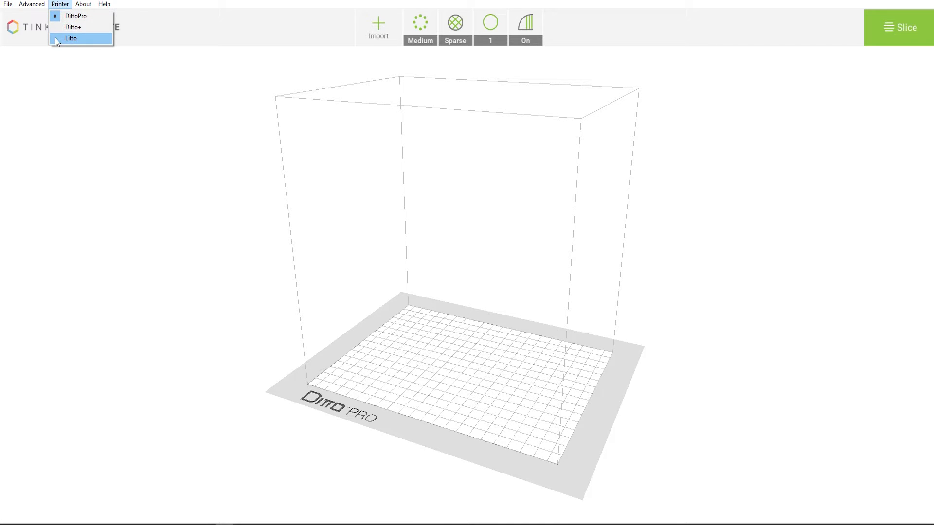
pyautogui.click(98, 139)
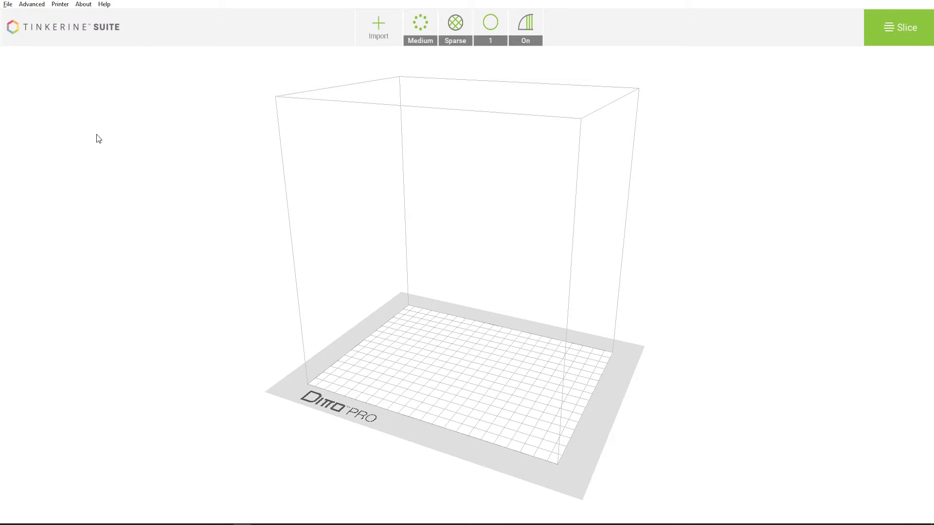
pyautogui.click(382, 23)
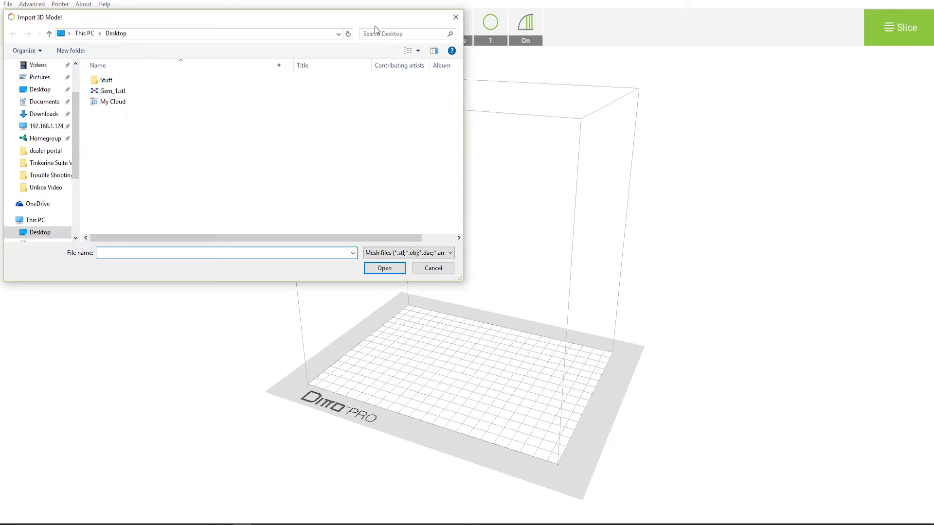
pyautogui.doubleClick(168, 93)
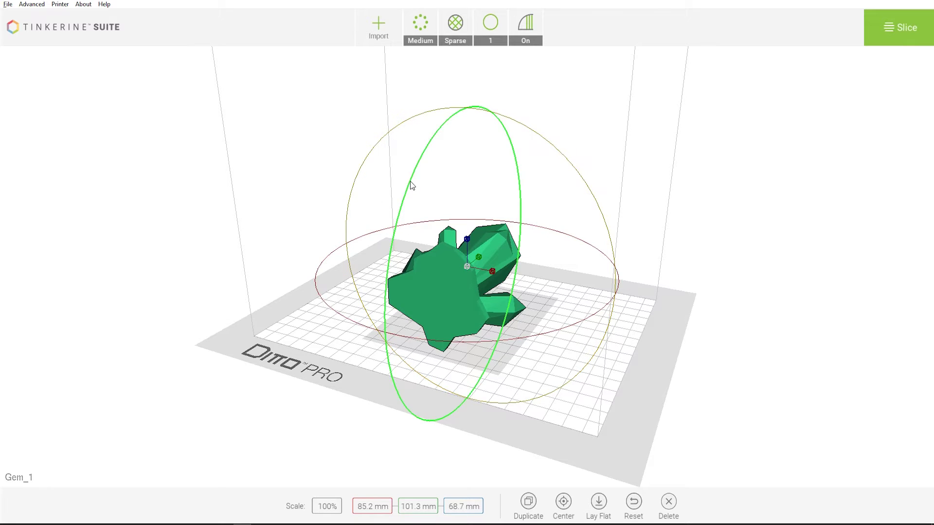
# Step: Rotate the gem upright with the rotation rings and enlarge it to 163% (138.7 × 111.9 × 165.0 mm)
pyautogui.moveTo(410, 181)
pyautogui.mouseDown()
pyautogui.moveTo(394, 283)
pyautogui.moveTo(397, 411)
pyautogui.mouseUp()
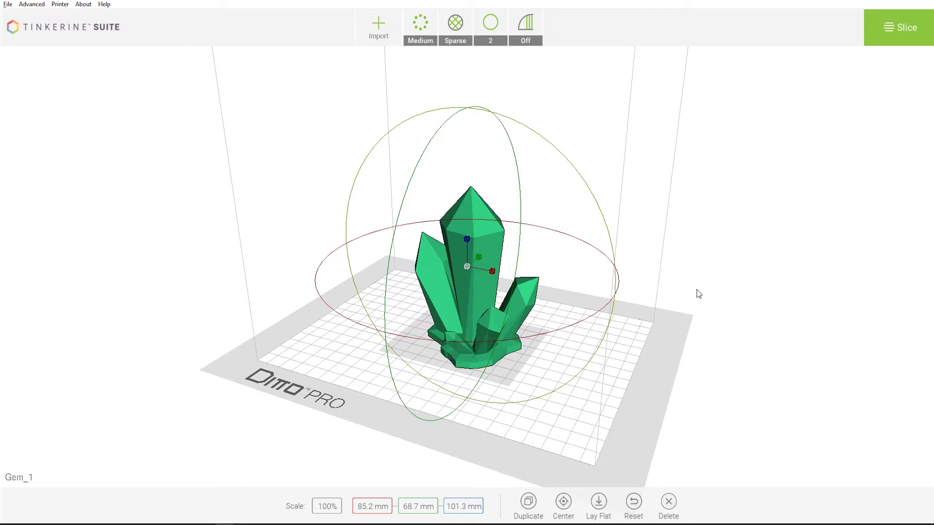
pyautogui.moveTo(531, 336); pyautogui.dragTo(489, 346)
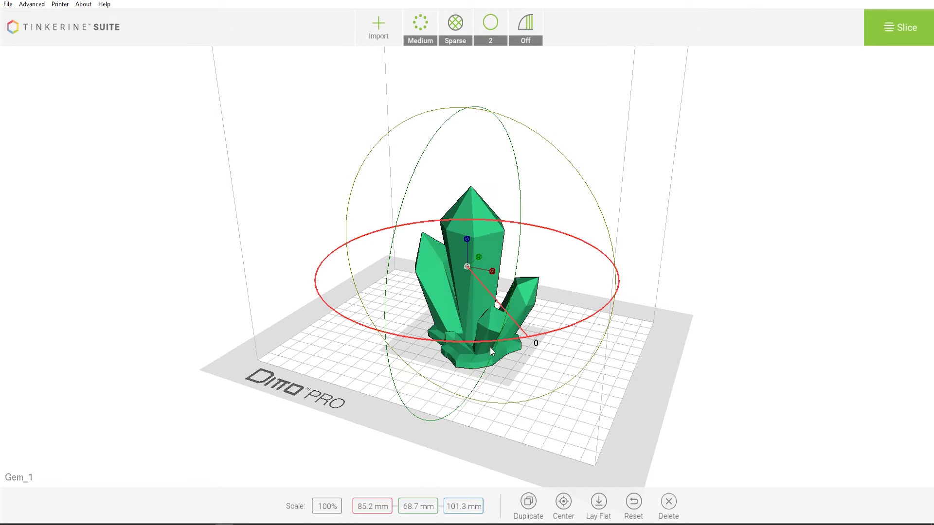
pyautogui.moveTo(444, 121); pyautogui.dragTo(450, 187)
pyautogui.moveTo(520, 139); pyautogui.dragTo(512, 118)
pyautogui.moveTo(341, 318)
pyautogui.mouseDown()
pyautogui.moveTo(477, 340)
pyautogui.moveTo(627, 265)
pyautogui.moveTo(374, 224)
pyautogui.moveTo(343, 314)
pyautogui.mouseUp()
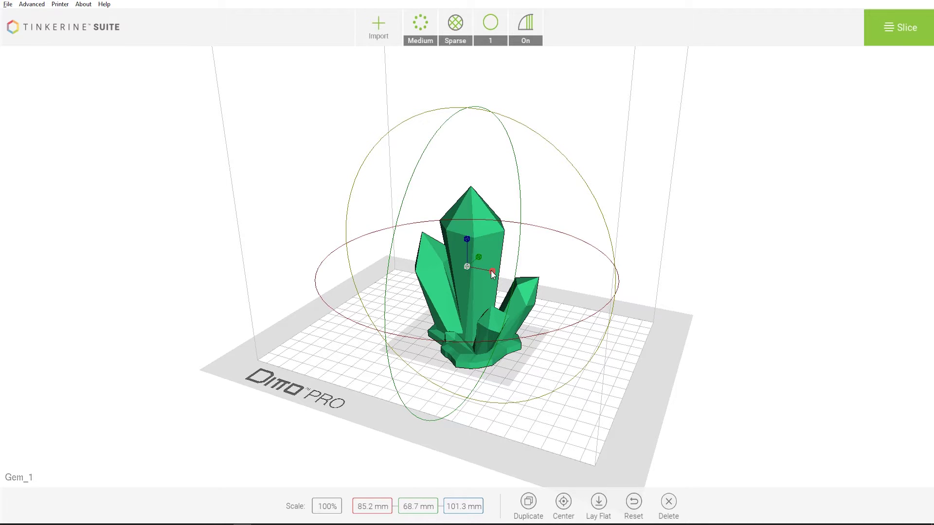
pyautogui.moveTo(492, 271); pyautogui.dragTo(509, 281)
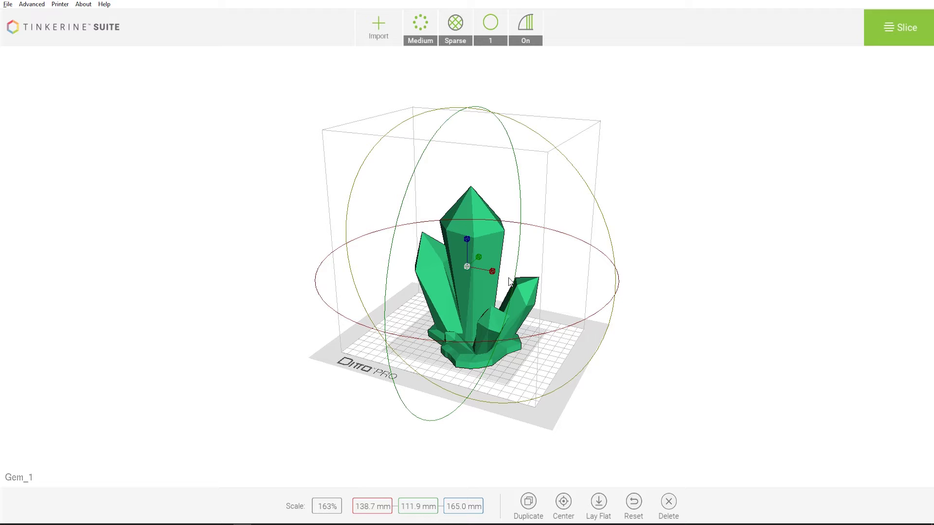
# Step: Set the gem's scale to 50%, making it 42.6 × 34.4 × 50.7 mm
pyautogui.click(331, 507)
pyautogui.press('BackSpace')
pyautogui.press('BackSpace')
pyautogui.press('BackSpace')
pyautogui.press('Delete')
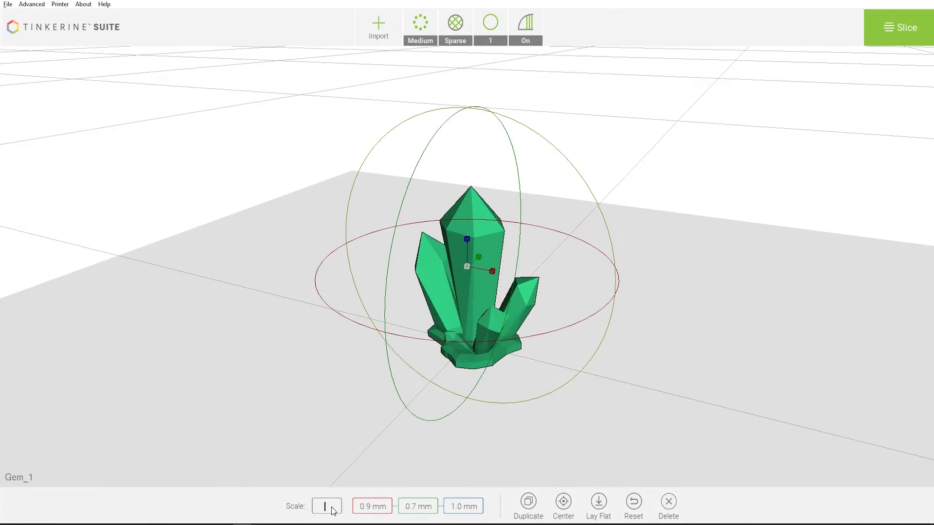
pyautogui.write('50')
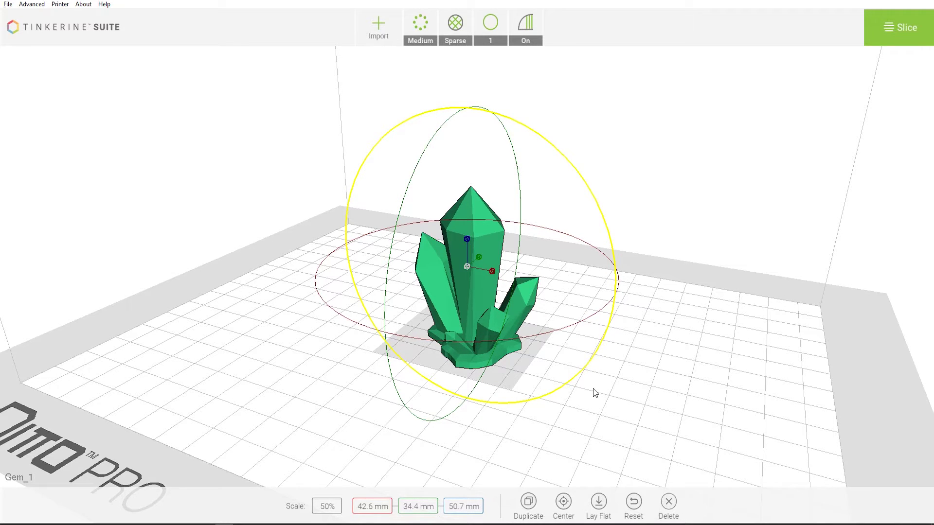
pyautogui.click(529, 502)
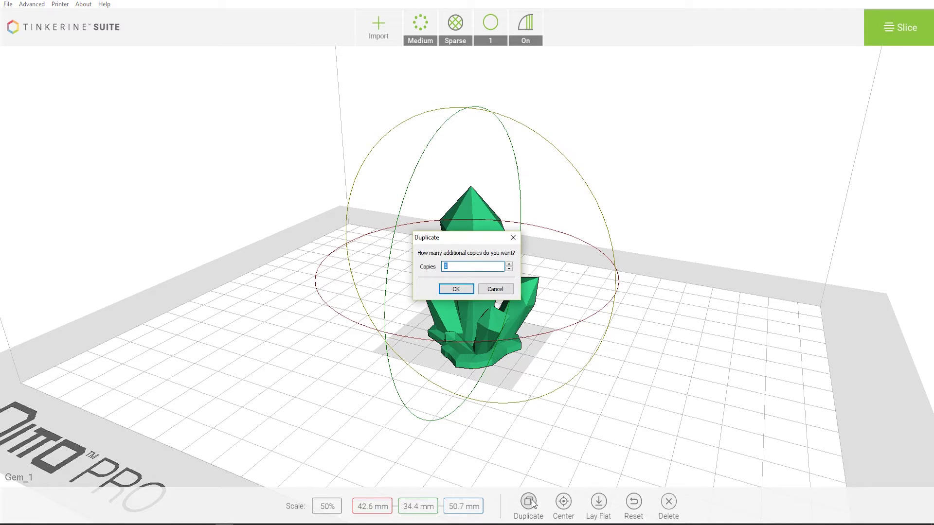
# Step: Request 3 extra gem copies, then drag the gem to a new spot on the plate
pyautogui.write('3')
pyautogui.click(456, 289)
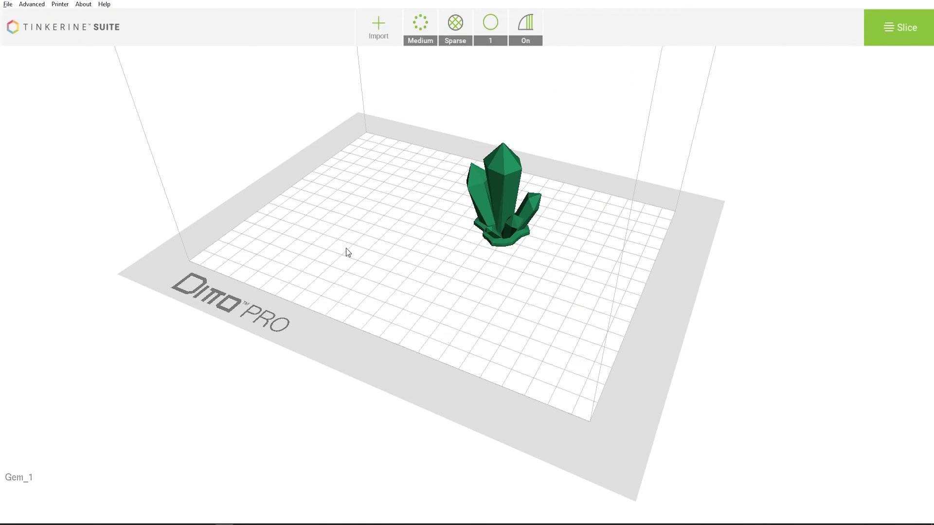
pyautogui.moveTo(497, 199); pyautogui.dragTo(558, 328)
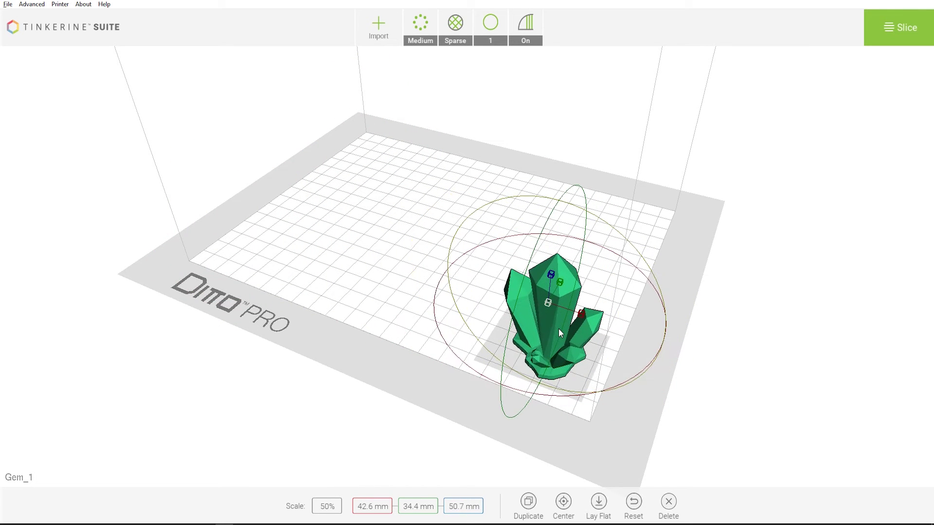
# Step: Center the gem and reset it to 100% scale (85.2 × 101.3 × 68.7 mm) and original orientation
pyautogui.click(563, 501)
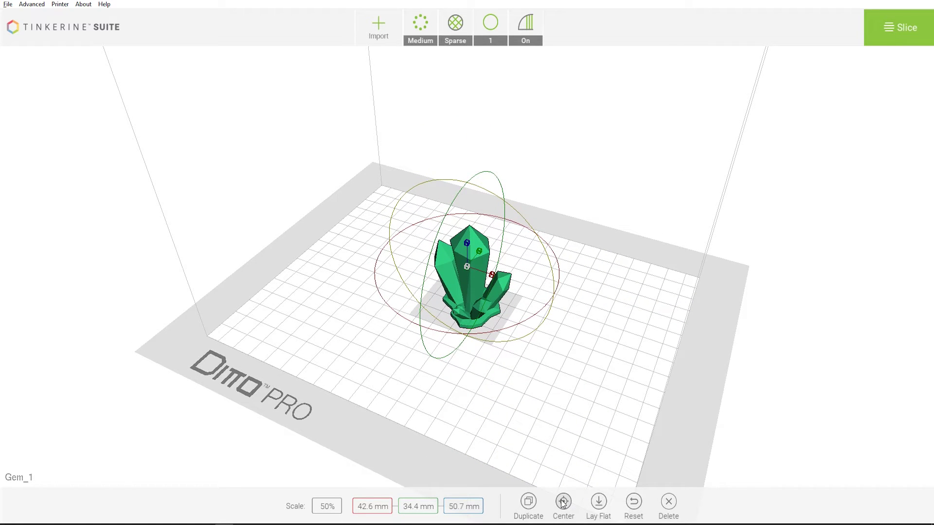
pyautogui.click(634, 504)
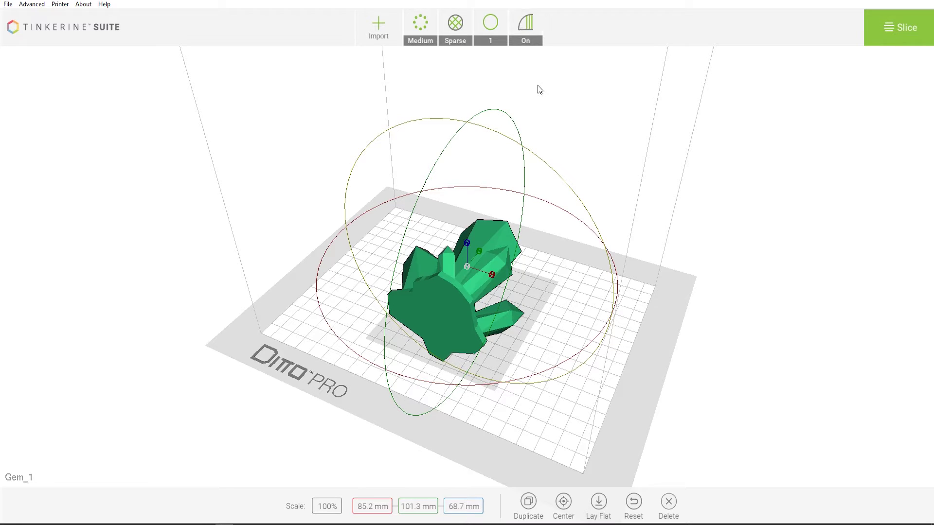
pyautogui.click(413, 25)
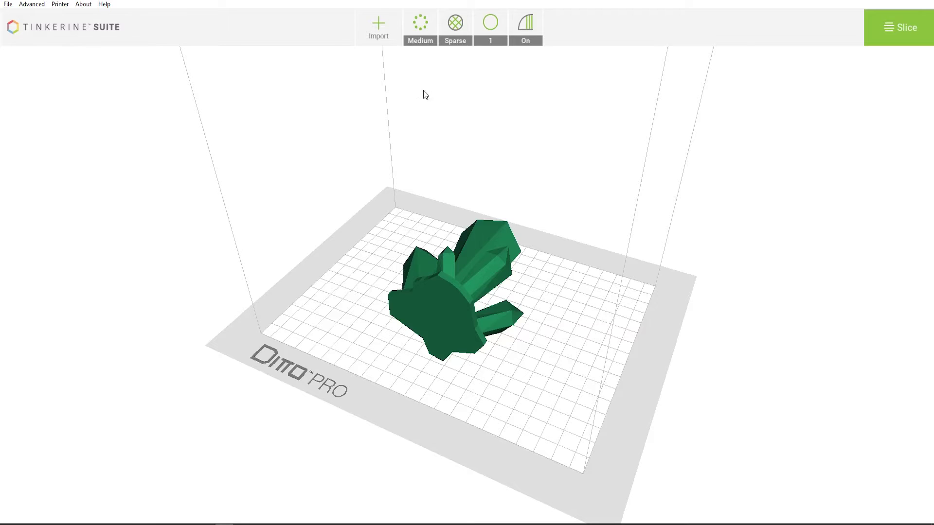
# Step: Review the Hollow/Sparse/Dense infill choices keeping Sparse, then show the 1–4 wall options
pyautogui.click(464, 28)
pyautogui.click(504, 27)
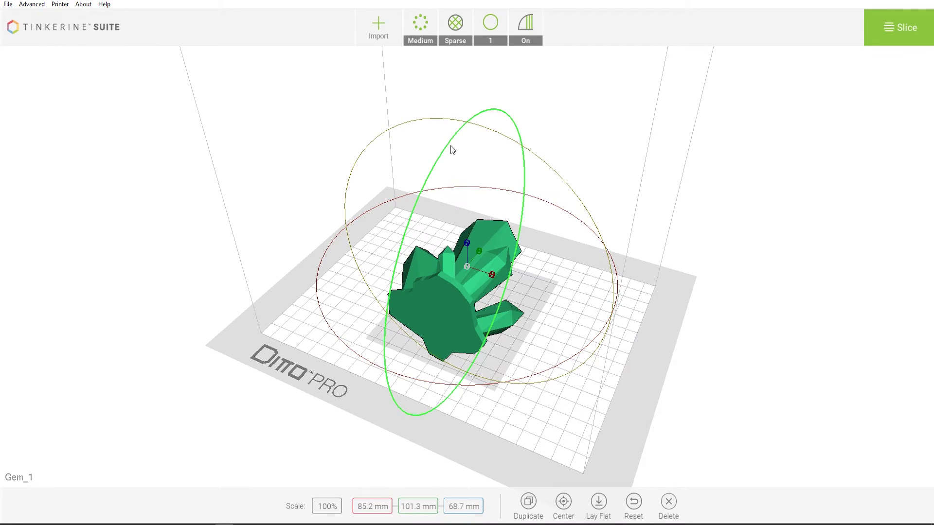
# Step: Rotate the gem 90° upright and slice it for a 02h32m, 35g print
pyautogui.moveTo(452, 149); pyautogui.dragTo(412, 359)
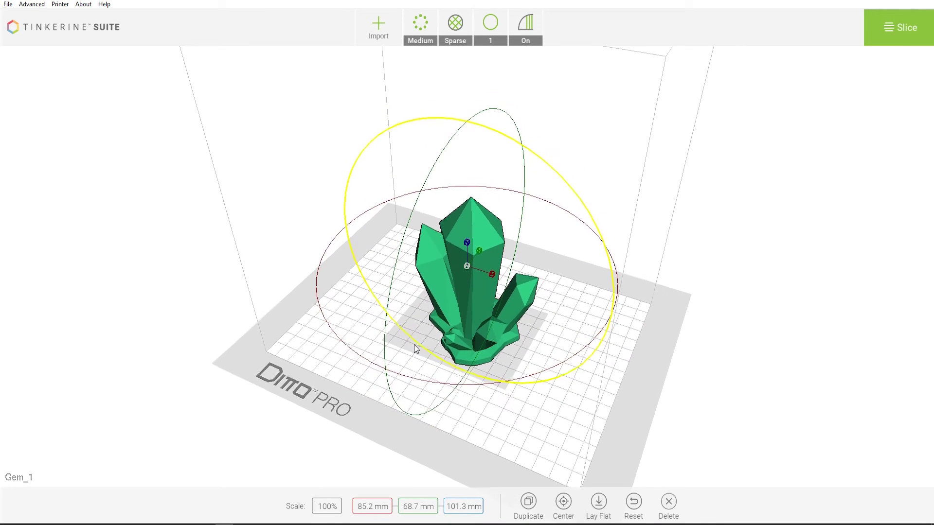
pyautogui.click(890, 29)
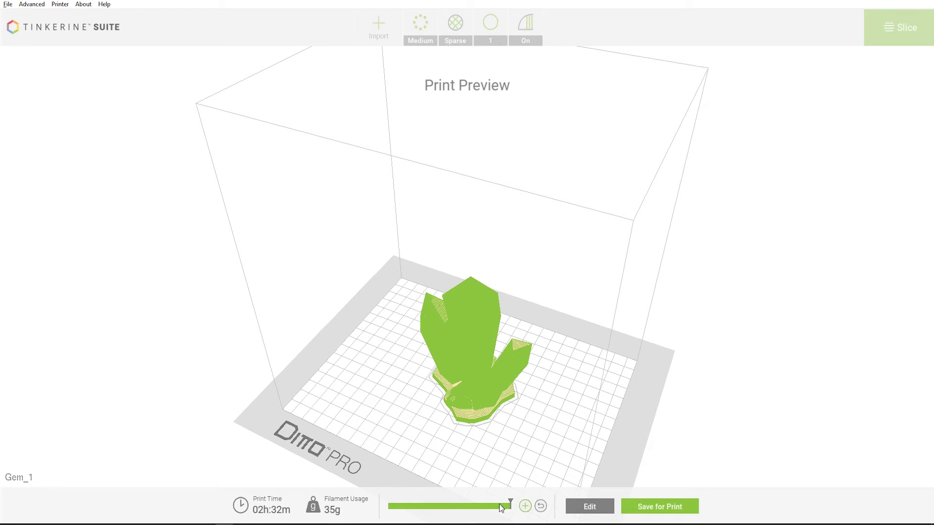
pyautogui.moveTo(512, 503)
pyautogui.mouseDown()
pyautogui.moveTo(389, 503)
pyautogui.moveTo(510, 503)
pyautogui.mouseUp()
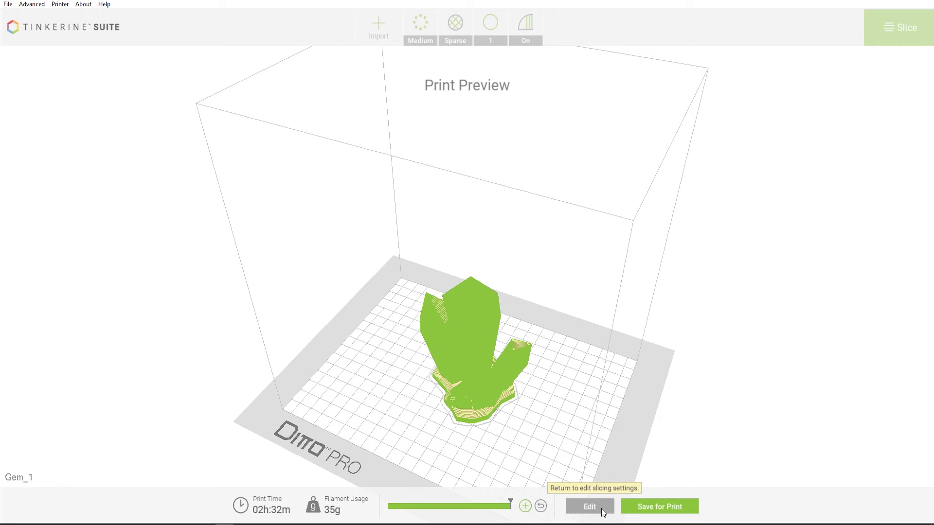
# Step: Save the sliced print as Gem_1.g to the SD card and return to editing
pyautogui.click(658, 509)
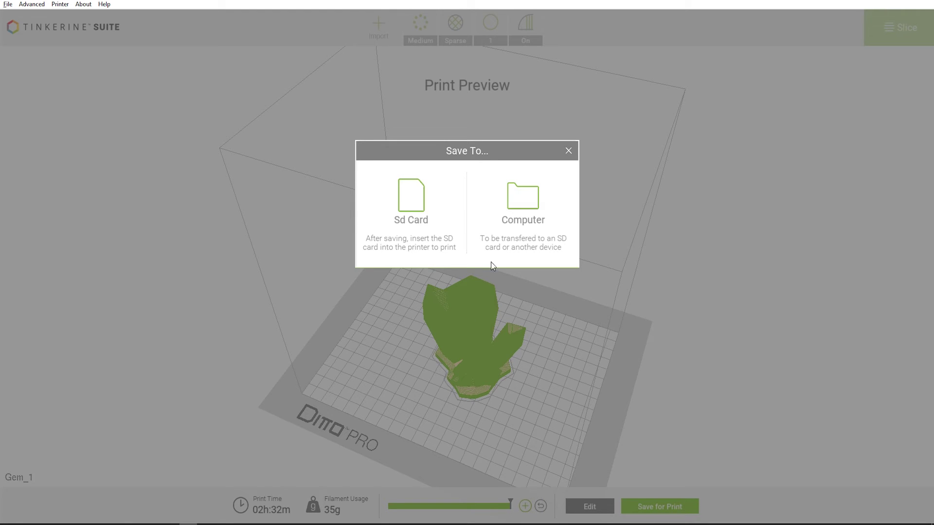
pyautogui.click(411, 199)
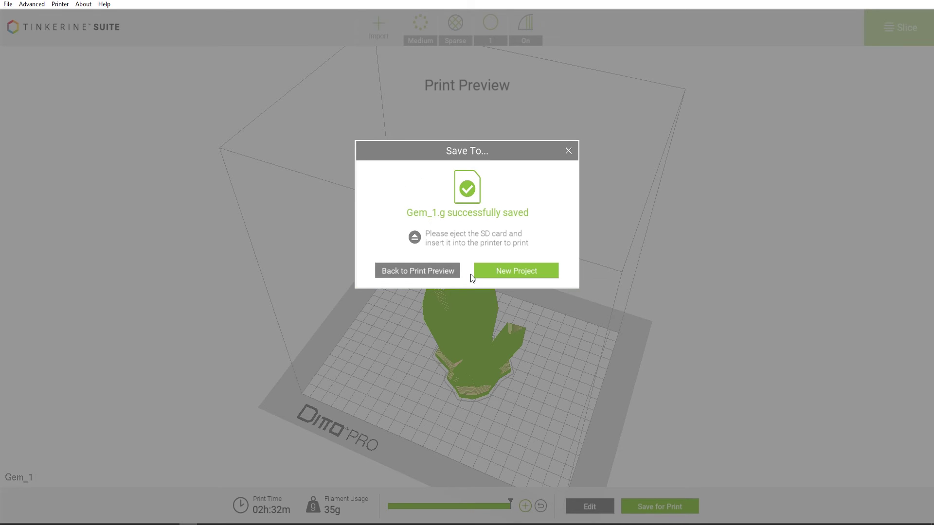
pyautogui.click(439, 273)
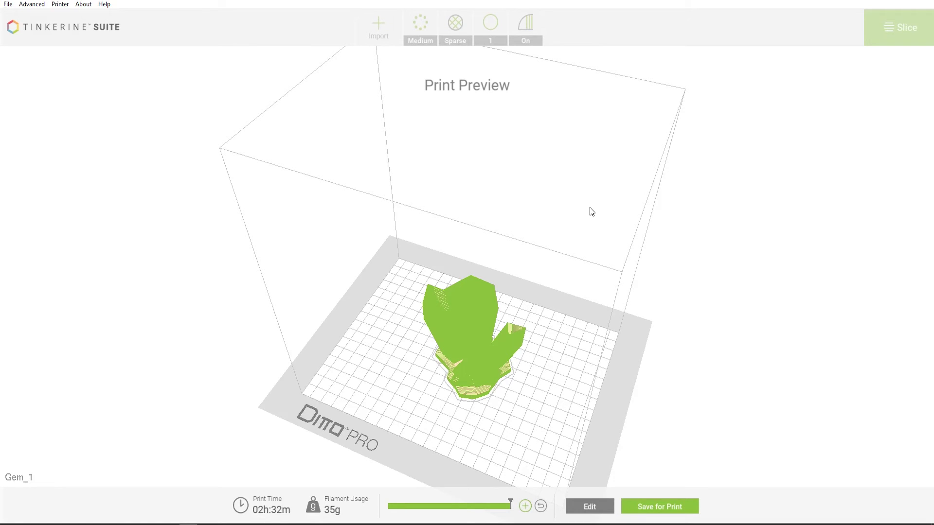
pyautogui.click(602, 501)
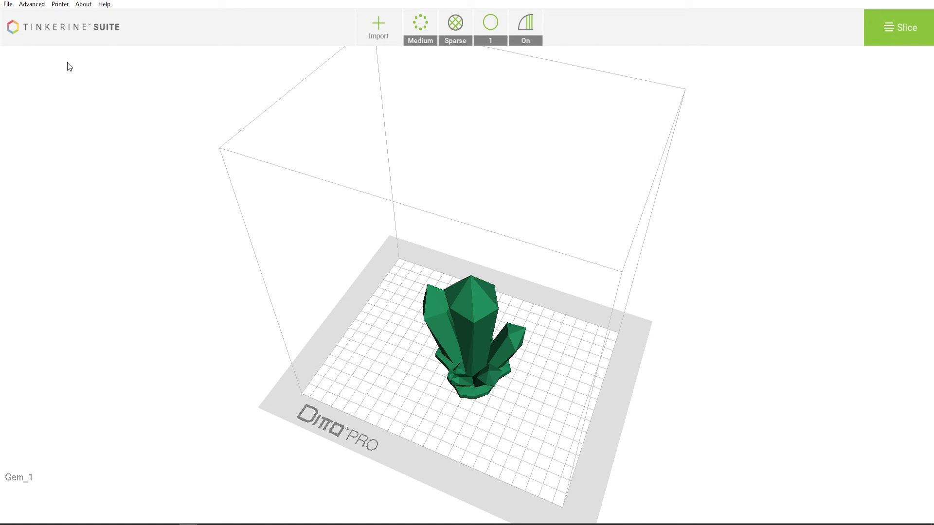
# Step: Show the advanced filament, speed and temperature settings and set print resolution to Ultra
pyautogui.click(38, 4)
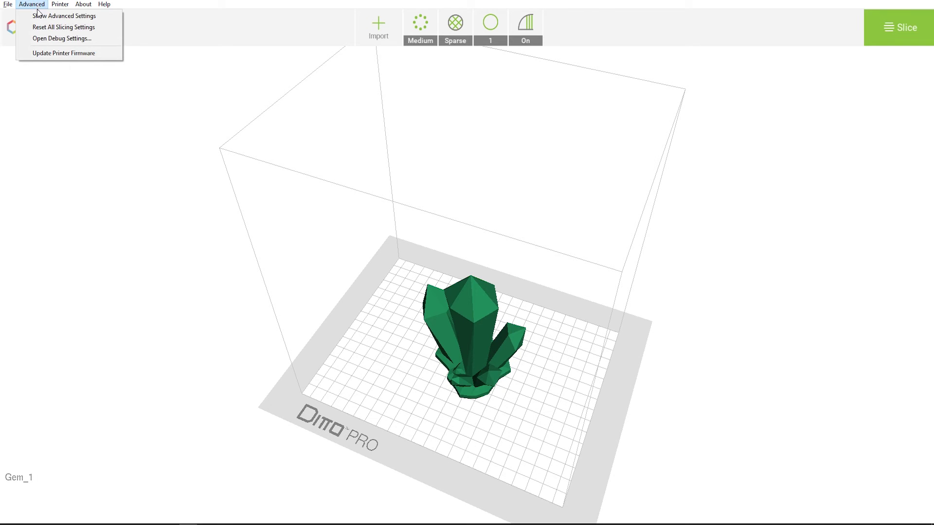
pyautogui.click(39, 16)
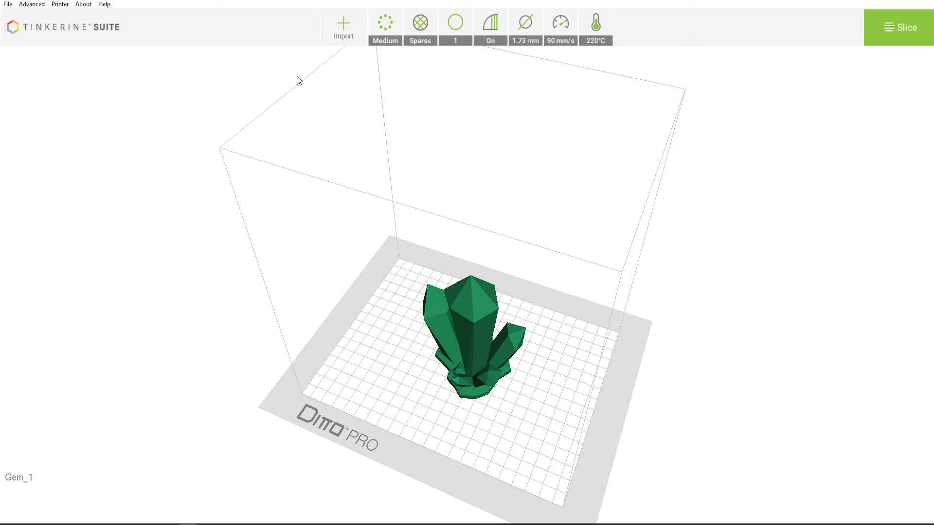
pyautogui.click(393, 33)
pyautogui.click(389, 99)
pyautogui.click(500, 27)
# Step: Set support to Full, then reset all slicing settings to defaults and confirm with Yes
pyautogui.moveTo(723, 207); pyautogui.dragTo(780, 106)
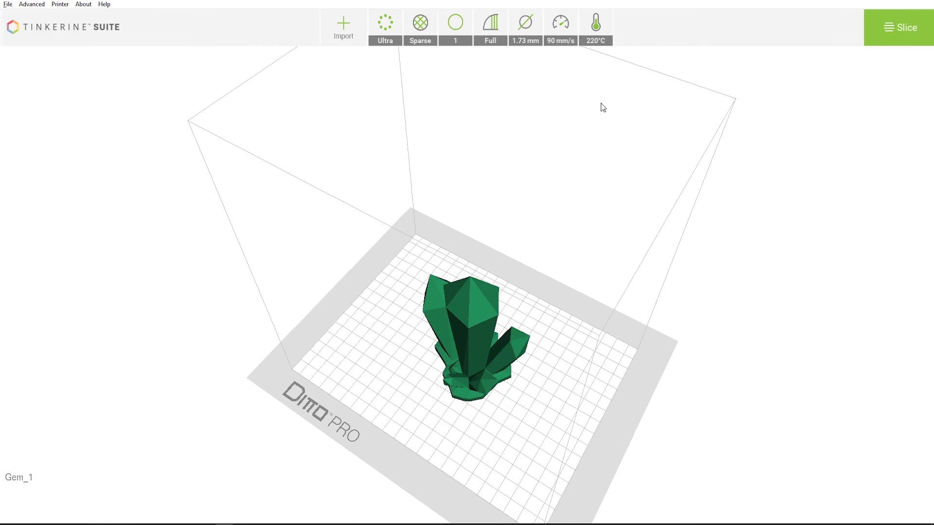
pyautogui.click(34, 5)
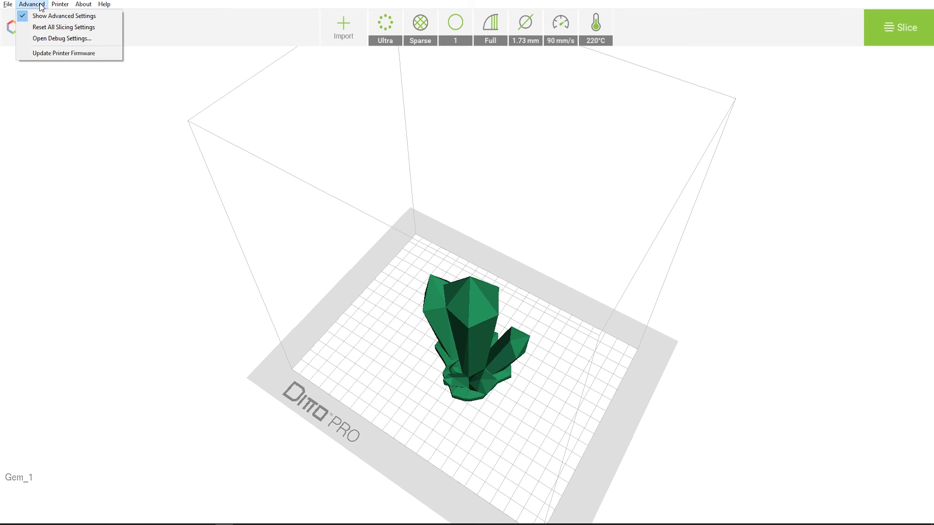
pyautogui.click(39, 29)
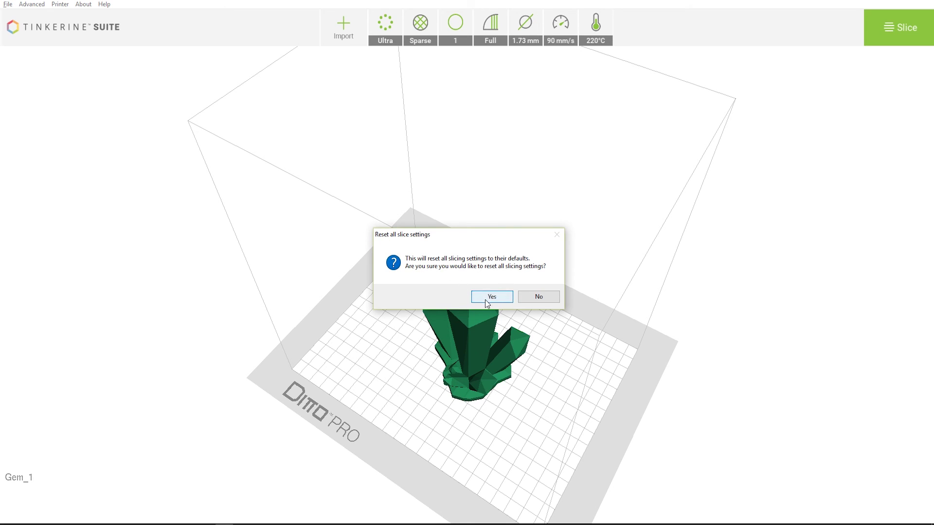
pyautogui.click(491, 297)
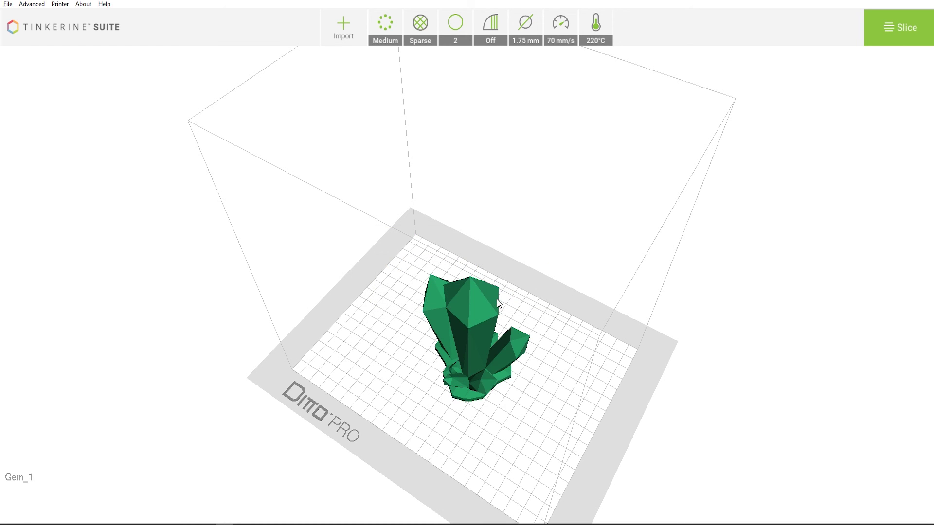